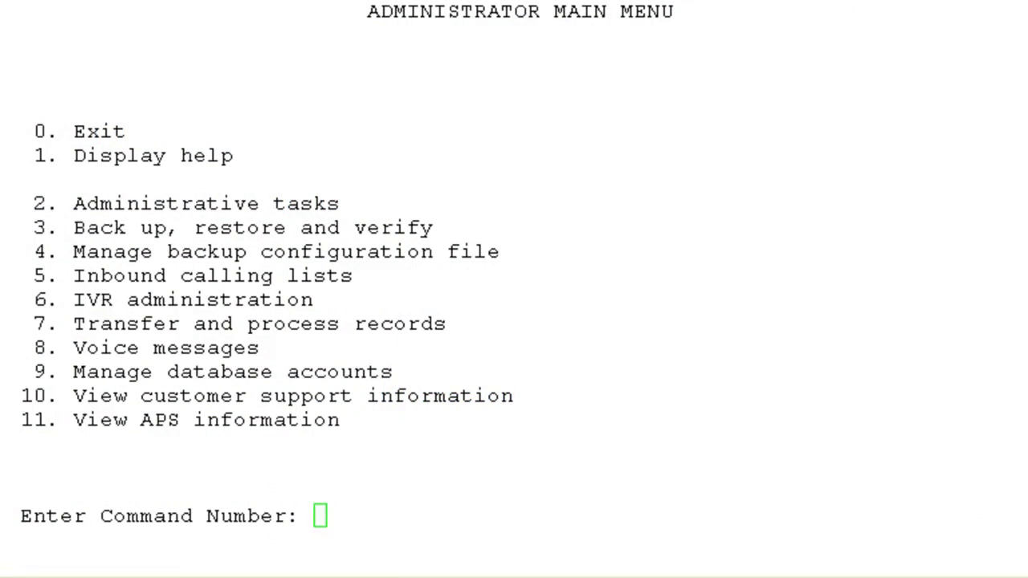
- Pick Administrative tasks option 2, Manage user accounts, and confirm with y
left_click(752, 296)
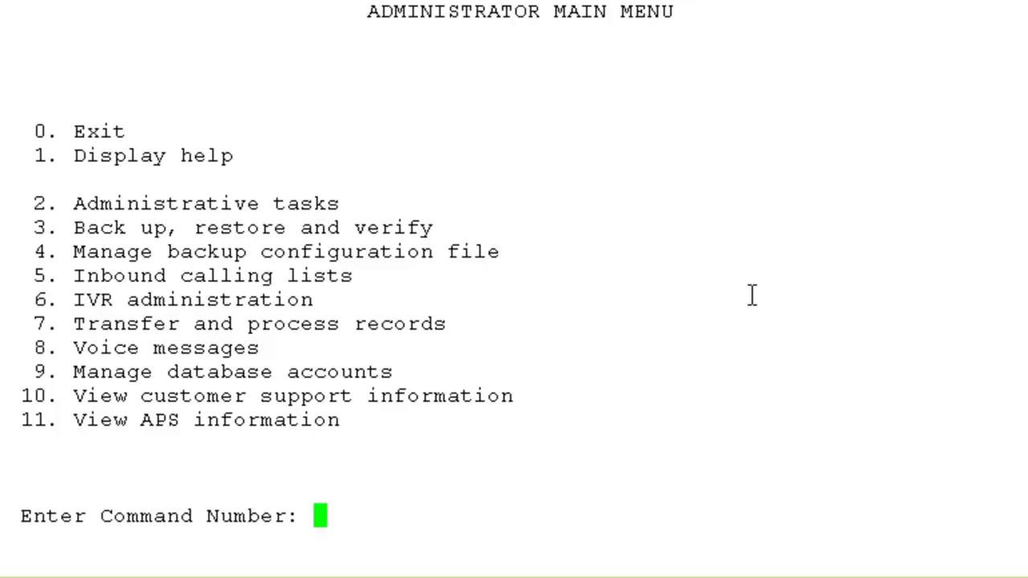
type("2")
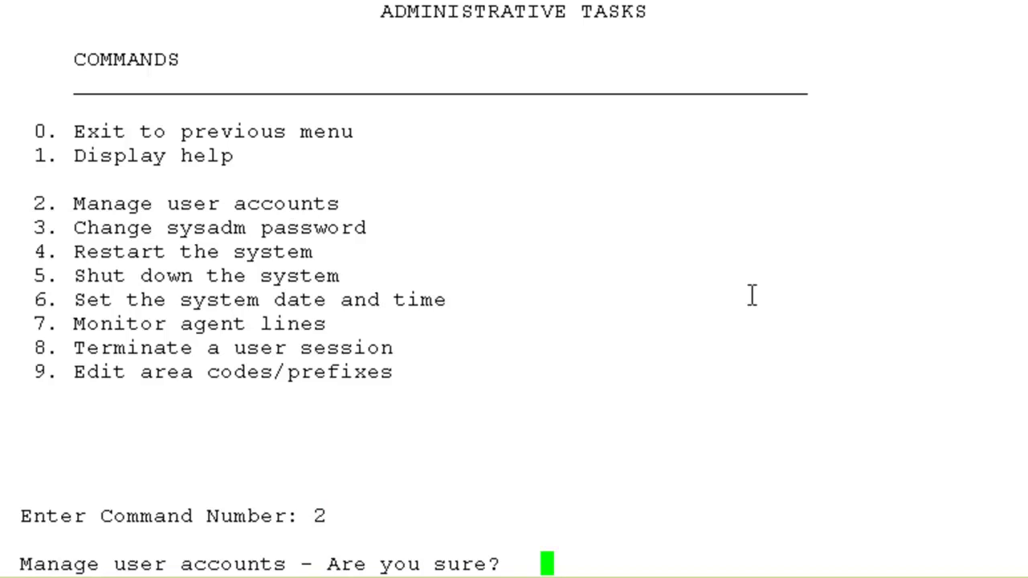
type("y")
key("Return")
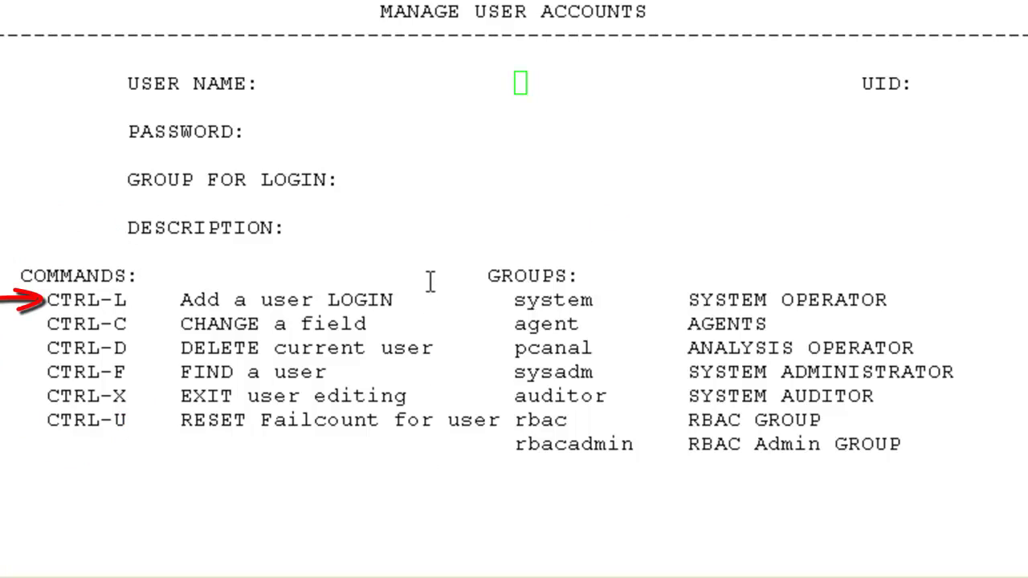
- Add login 'testuser' with a password, group 'system' and description 'test user', then save
left_click(433, 198)
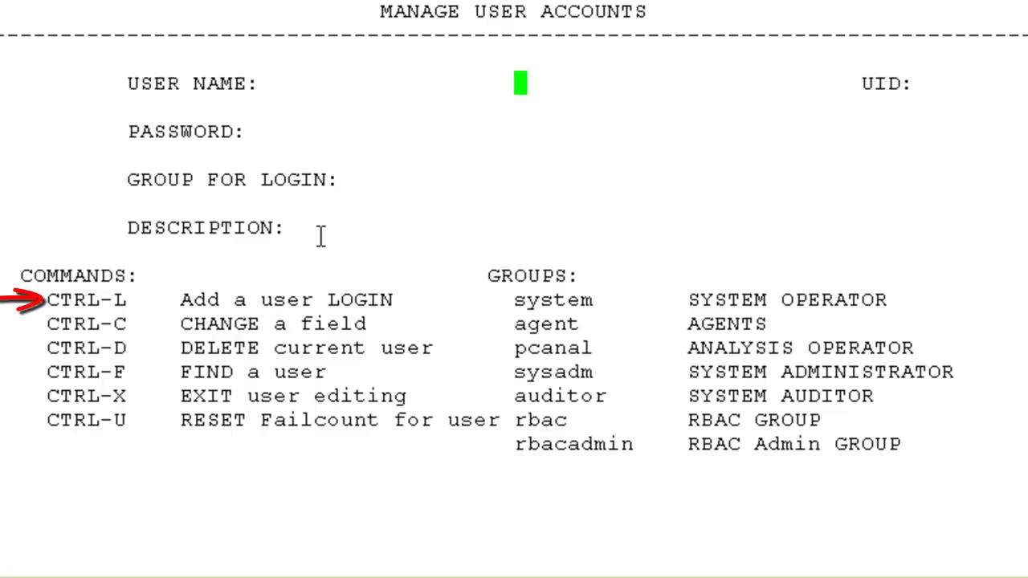
key("ctrl+l")
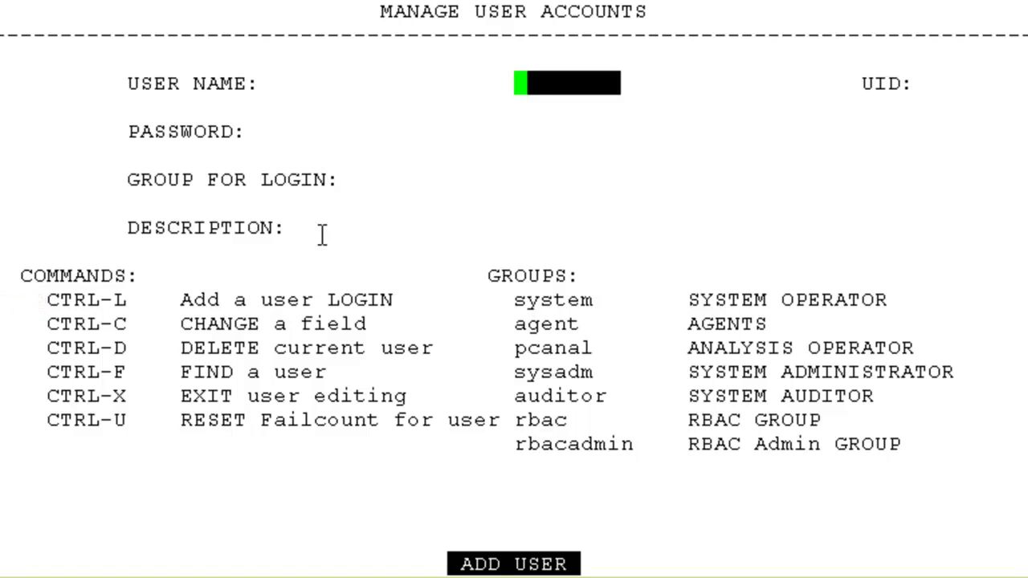
type("t")
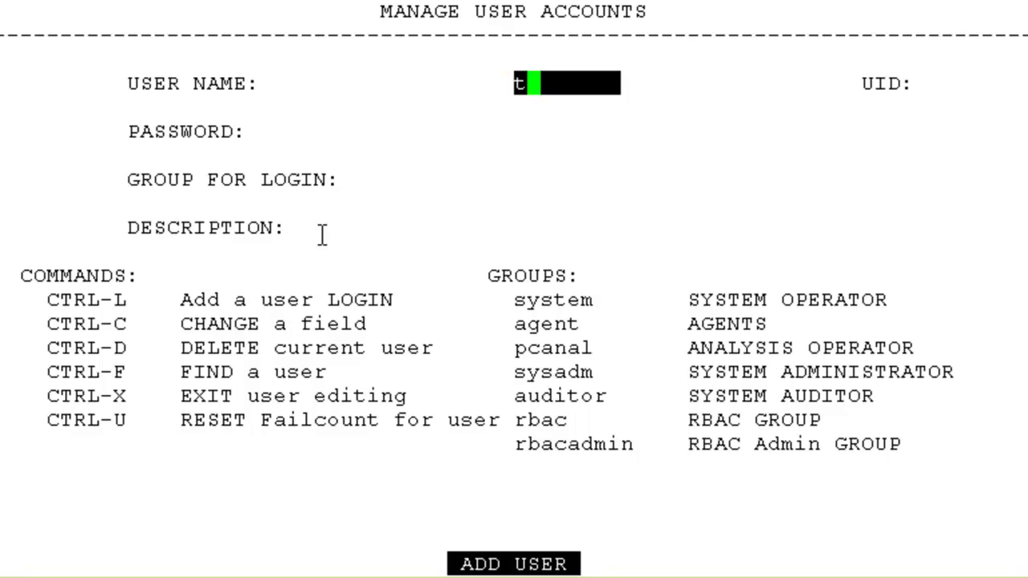
type("estuser")
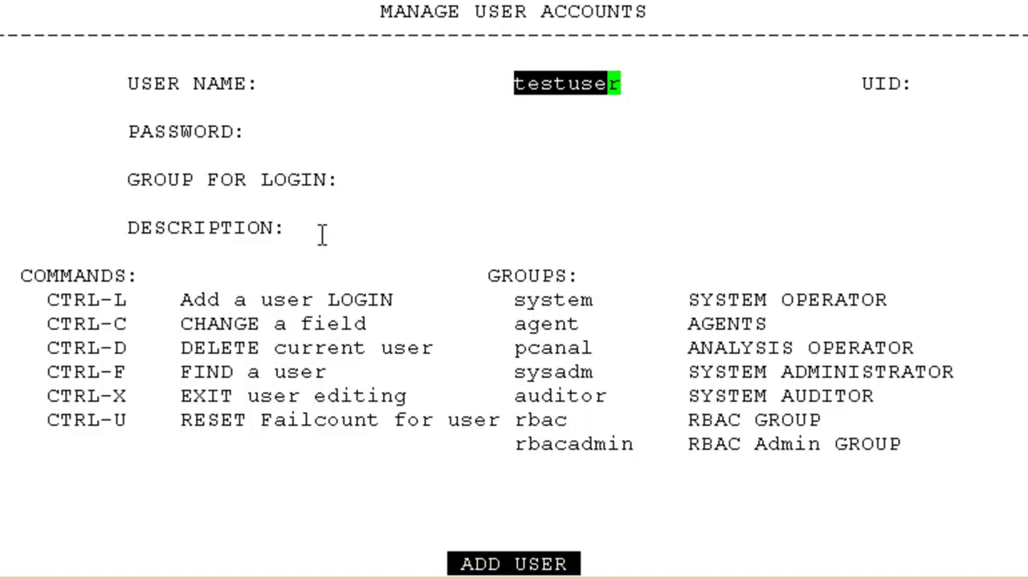
key("Return")
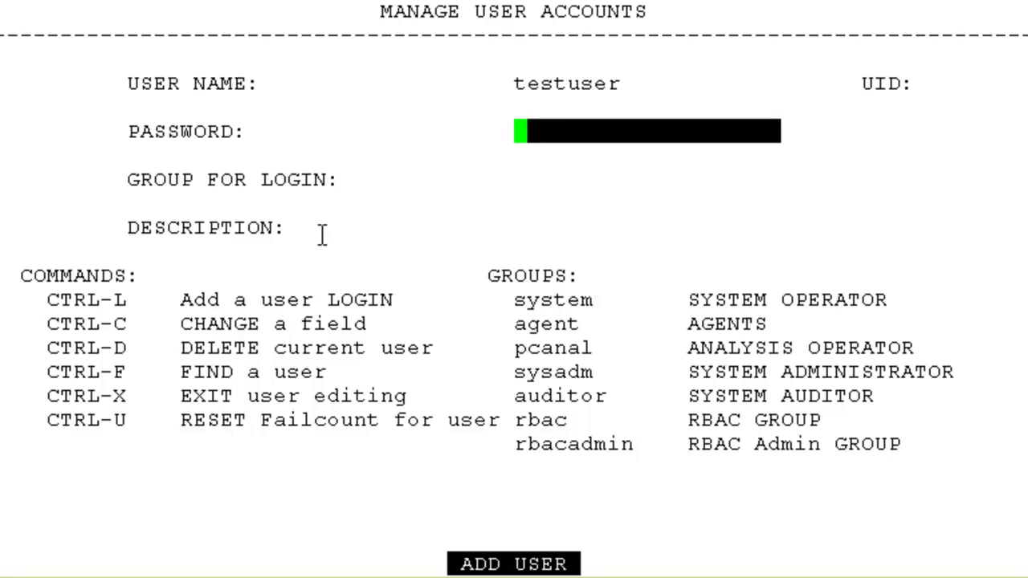
type("********")
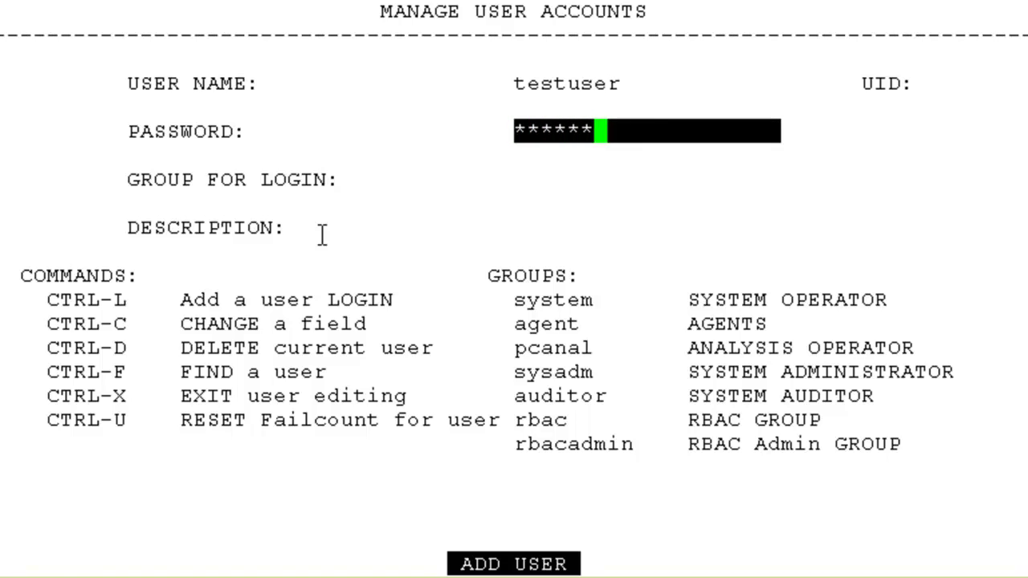
key("Return")
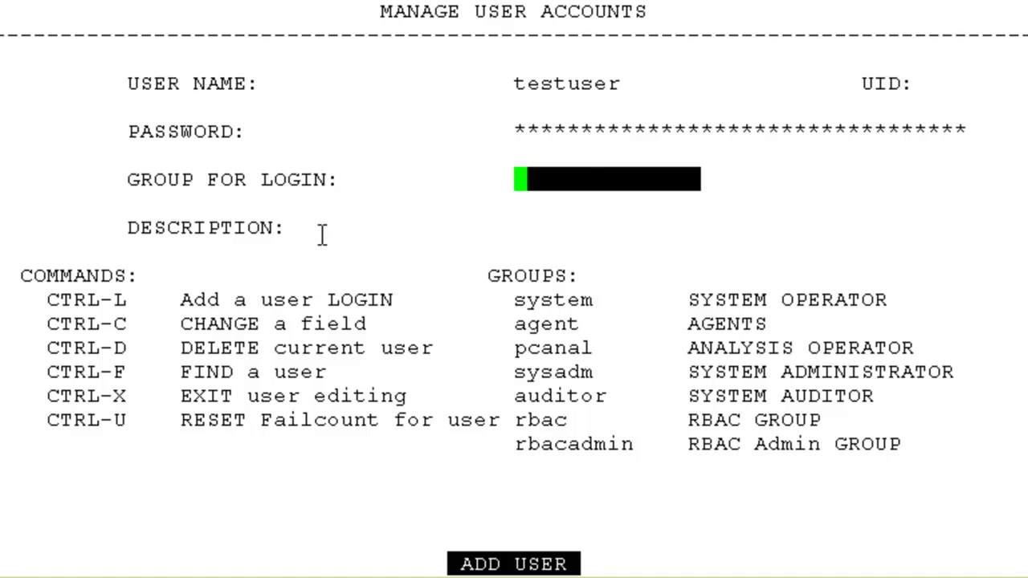
type("system")
key("Return")
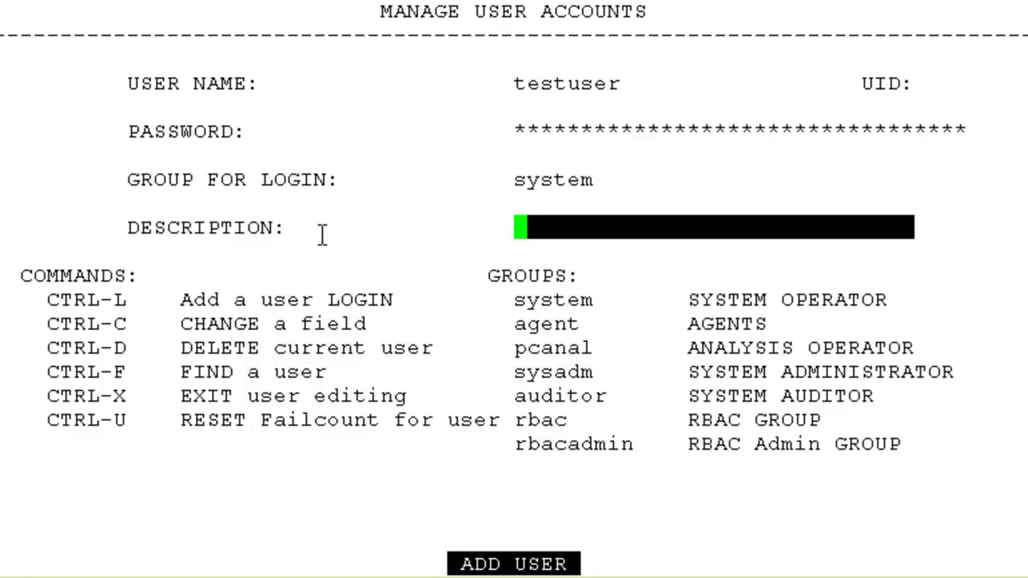
type("test user")
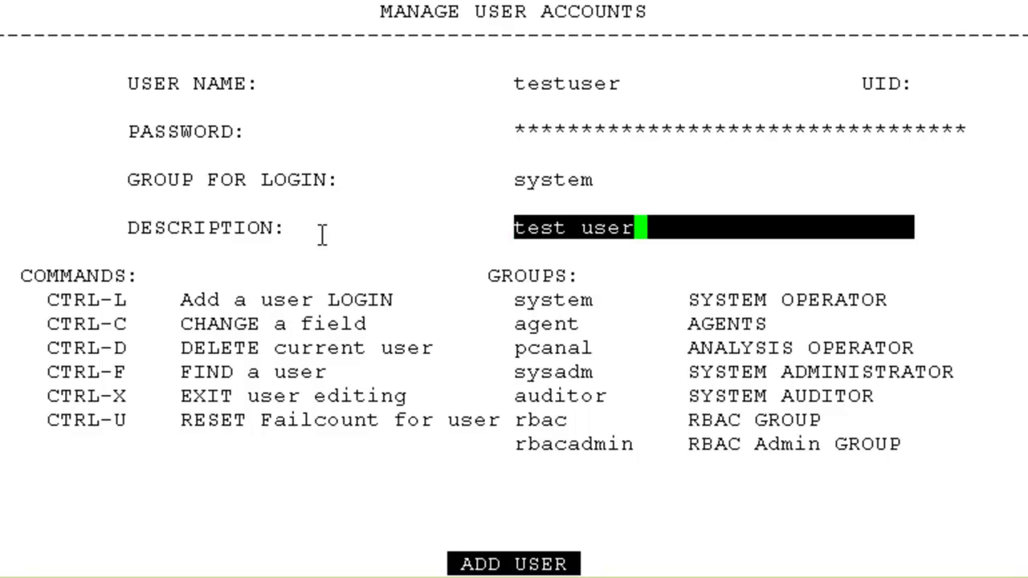
key("Return")
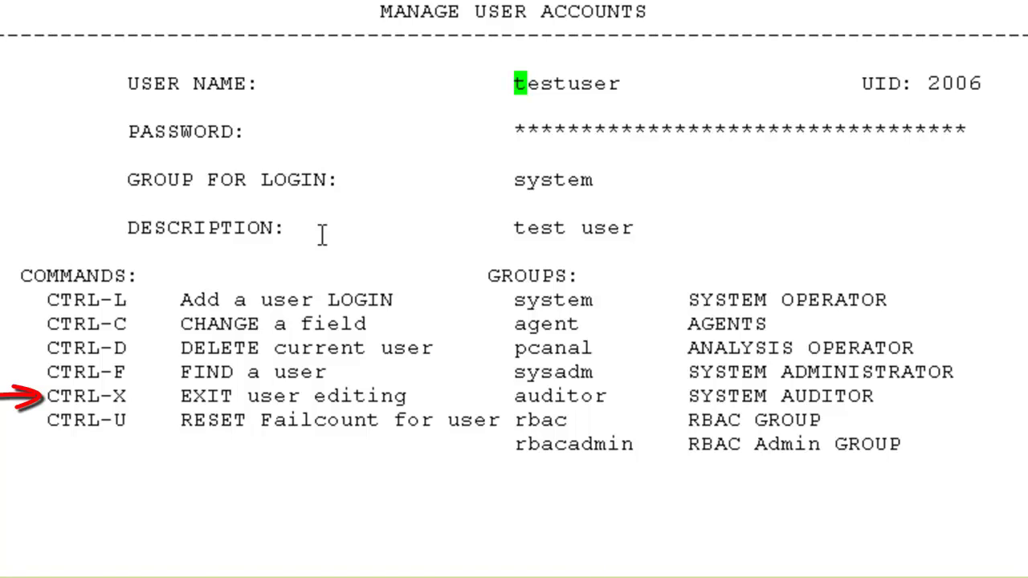
key("ctrl+x")
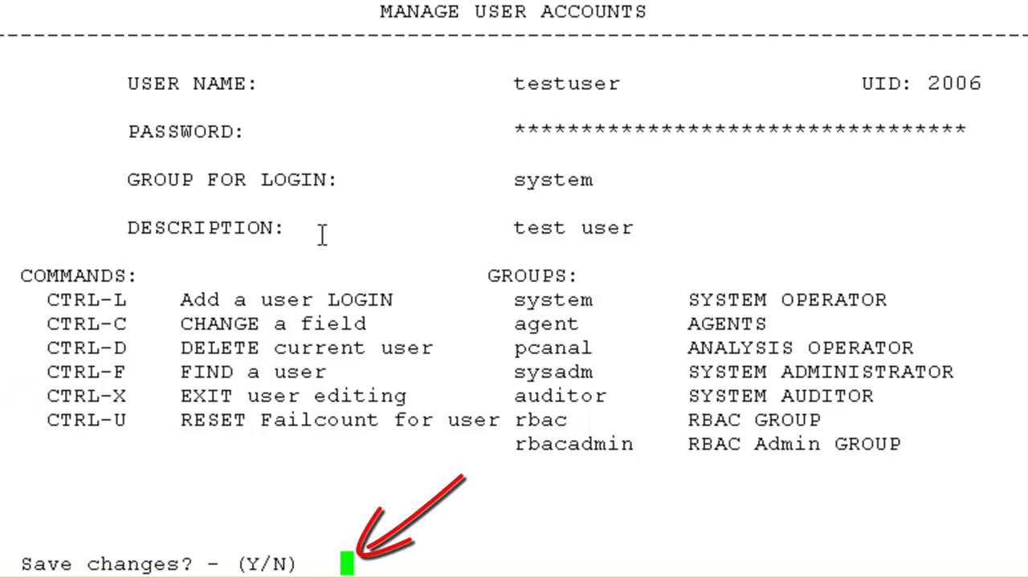
type("y")
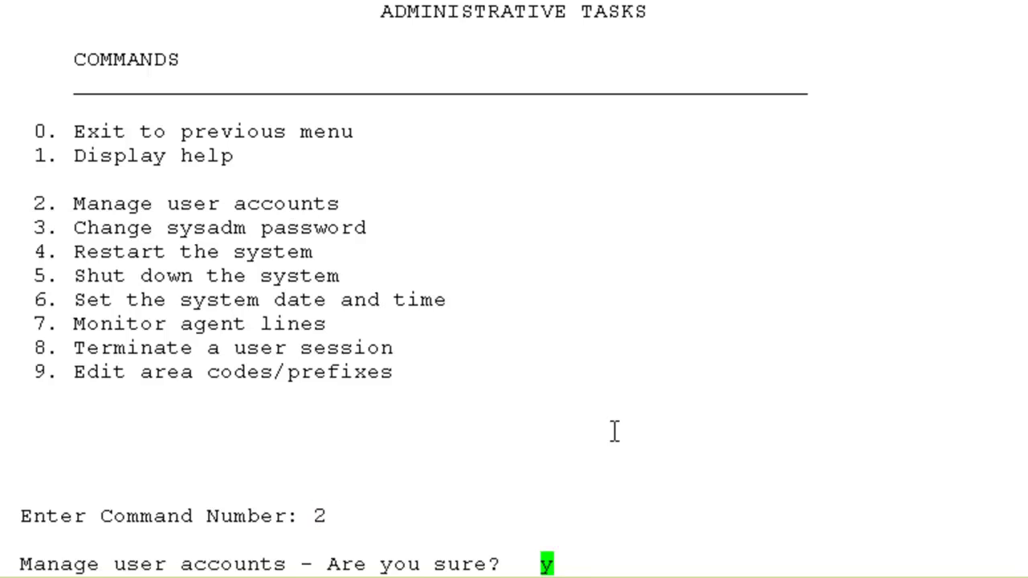
key("Return")
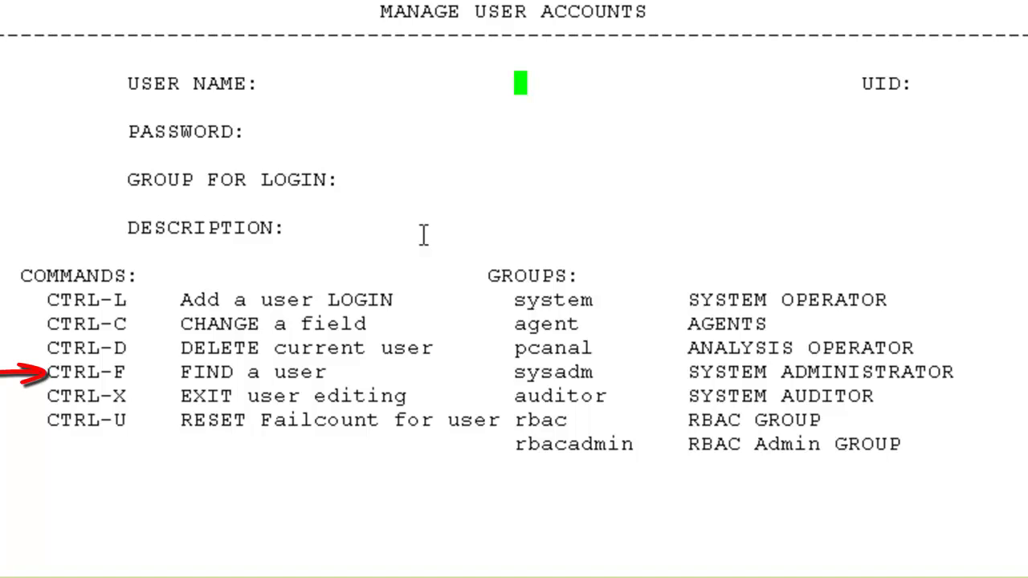
- Reopen Manage user accounts and look up the testuser record (UID 2006)
key("ctrl+f")
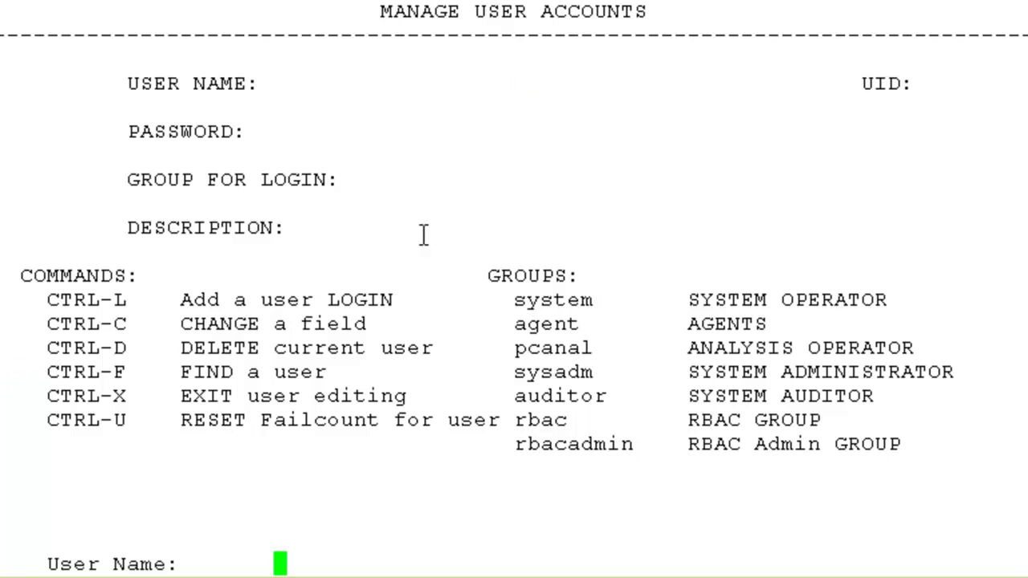
type("test")
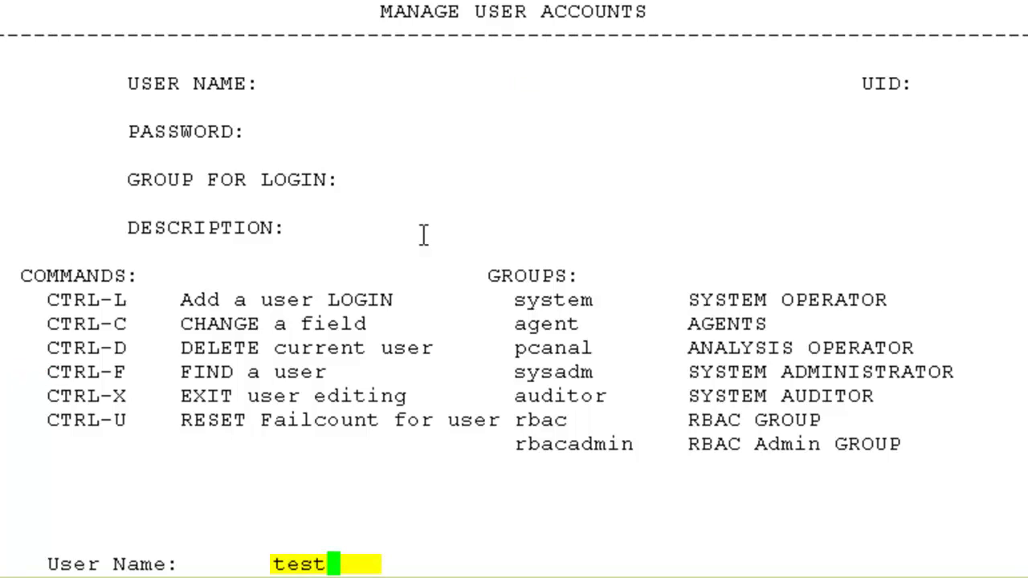
type("user")
key("Return")
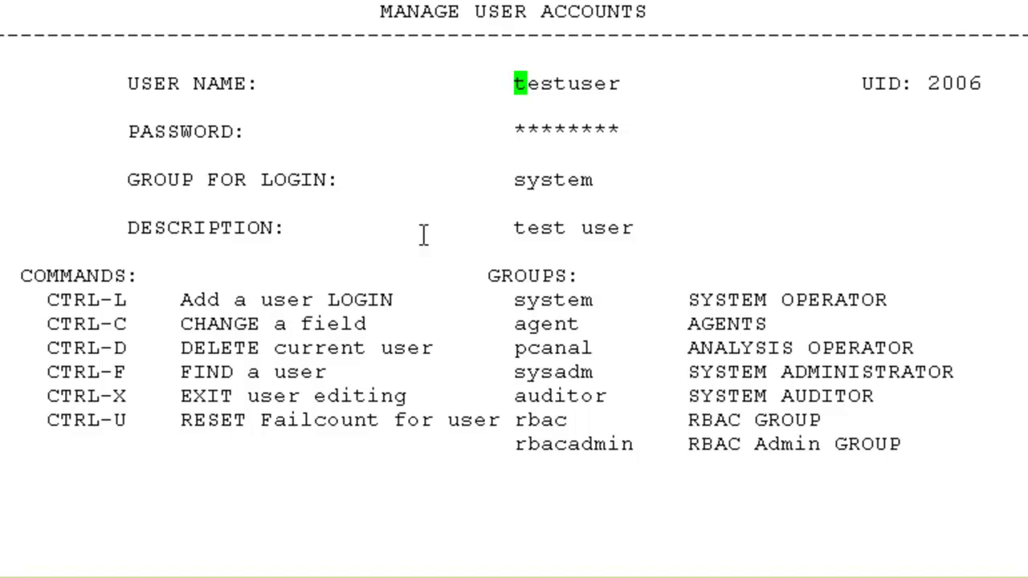
- Replace testuser's password with a new one and save the change with y
key("Return")
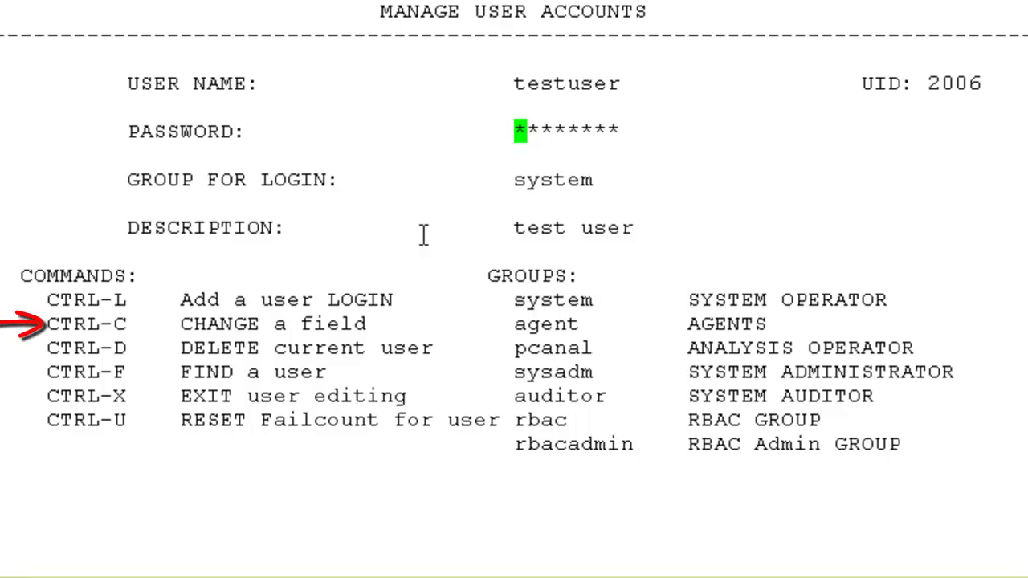
key("ctrl+c")
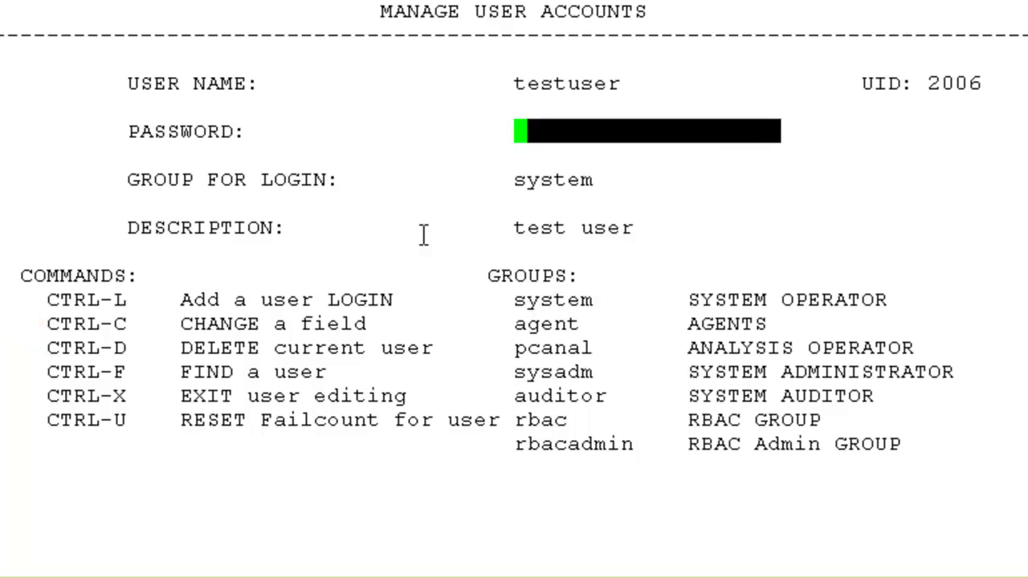
type("******")
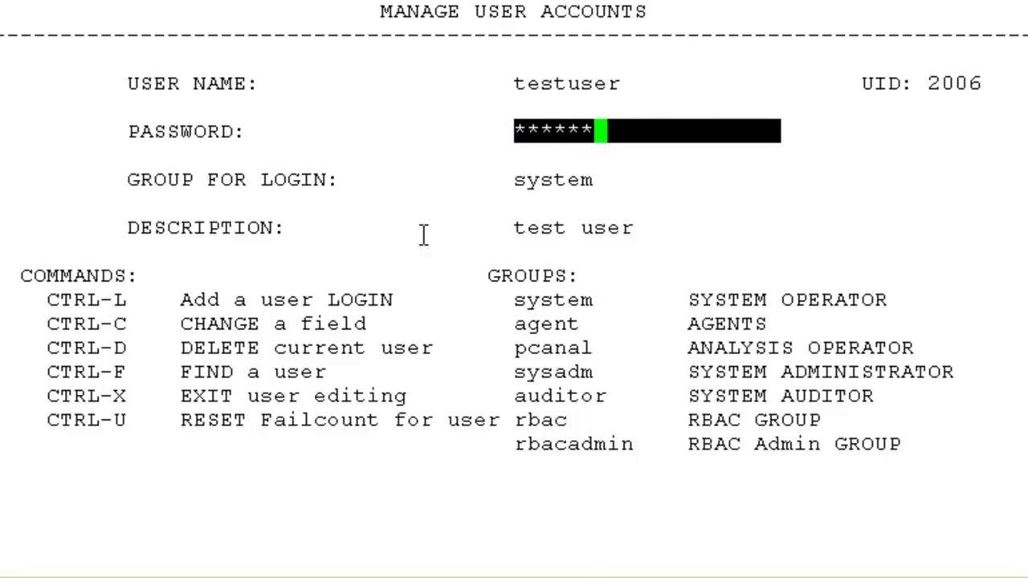
key("Return")
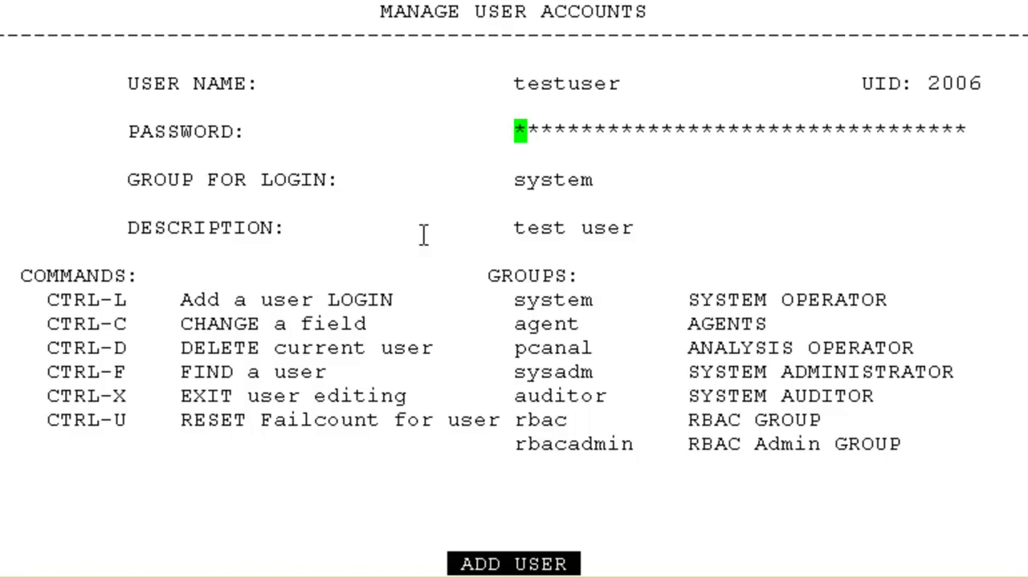
key("ctrl+x")
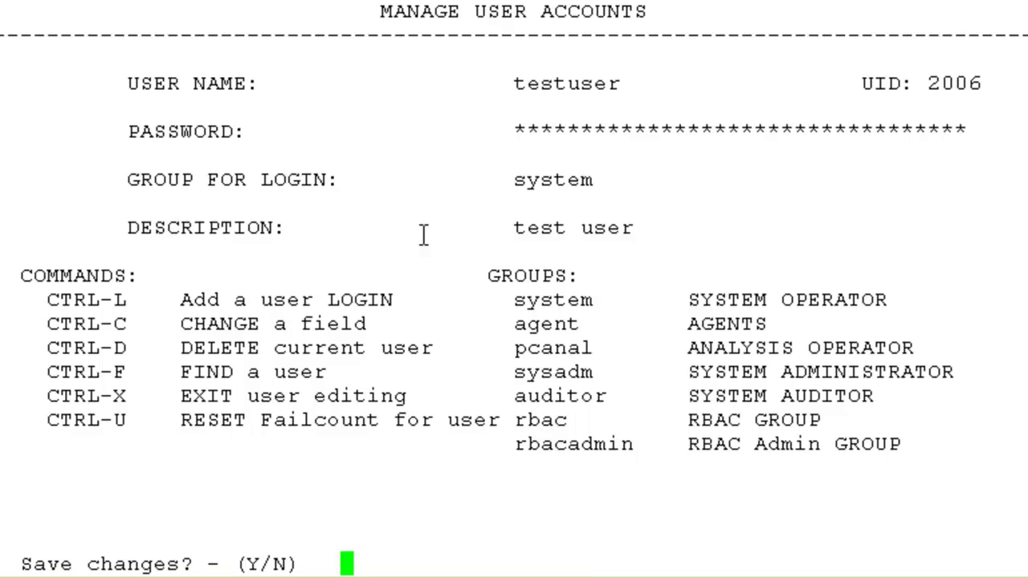
type("y")
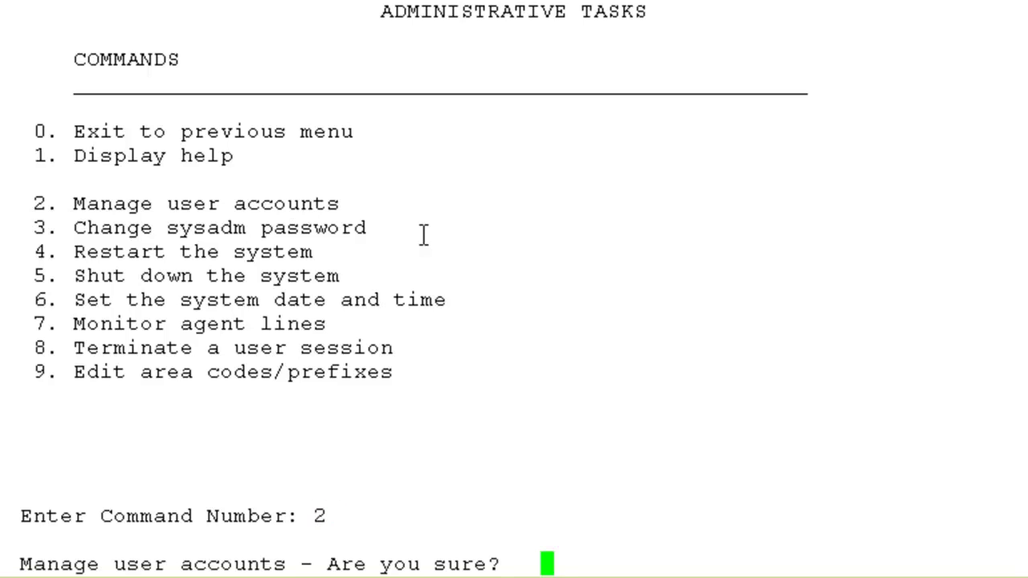
- Confirm y at the Manage user accounts prompt to get the empty user form
type("y")
key("Return")
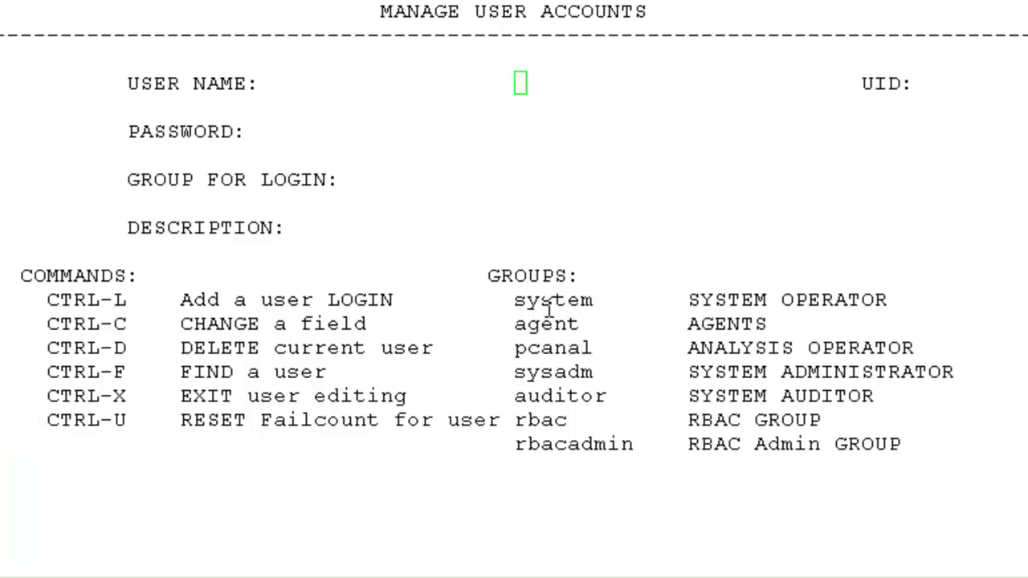
left_click(500, 201)
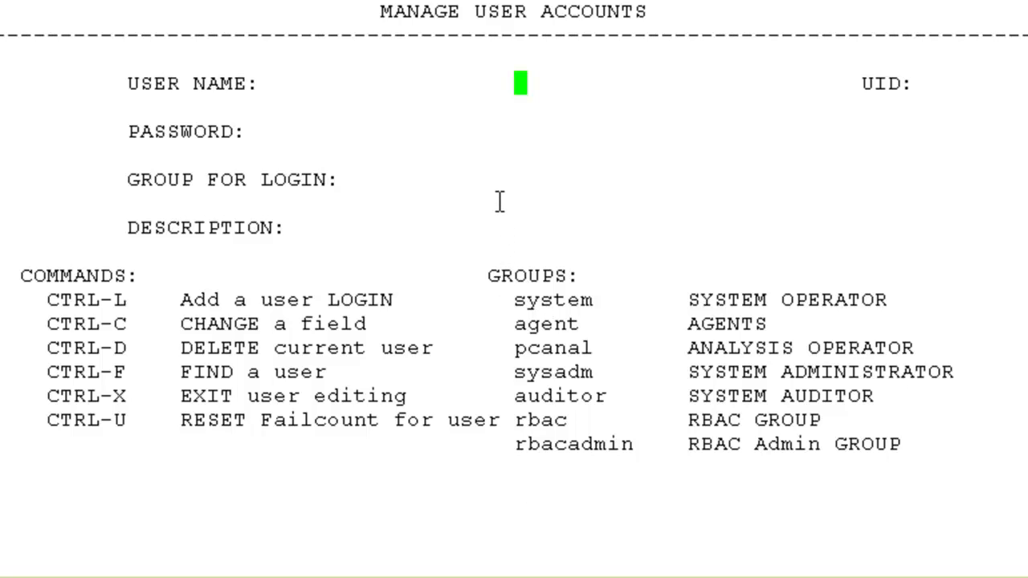
- Look up testuser and delete its record (UID 2006), confirming with y
key("ctrl+f")
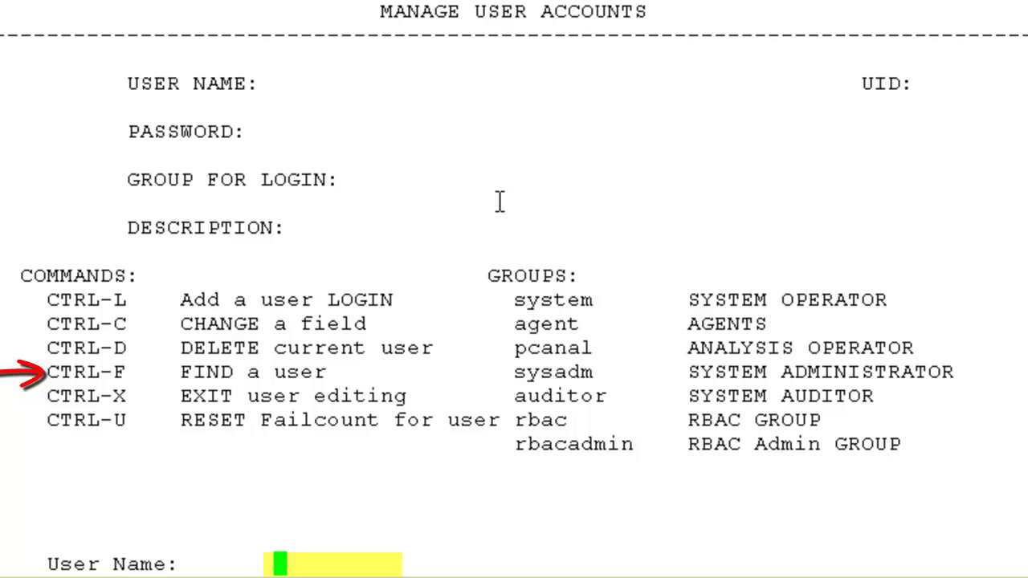
type("test")
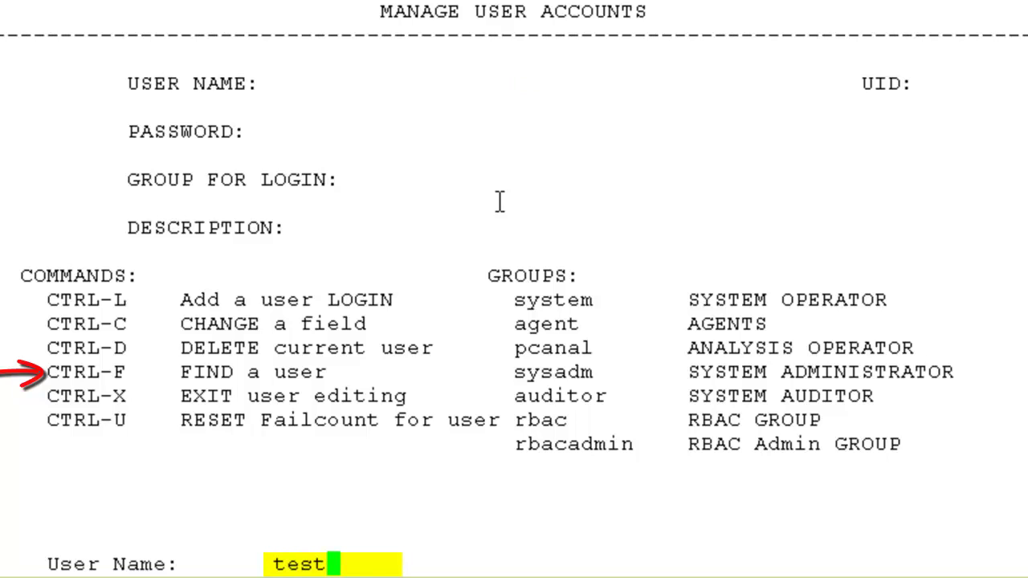
type("user")
key("Return")
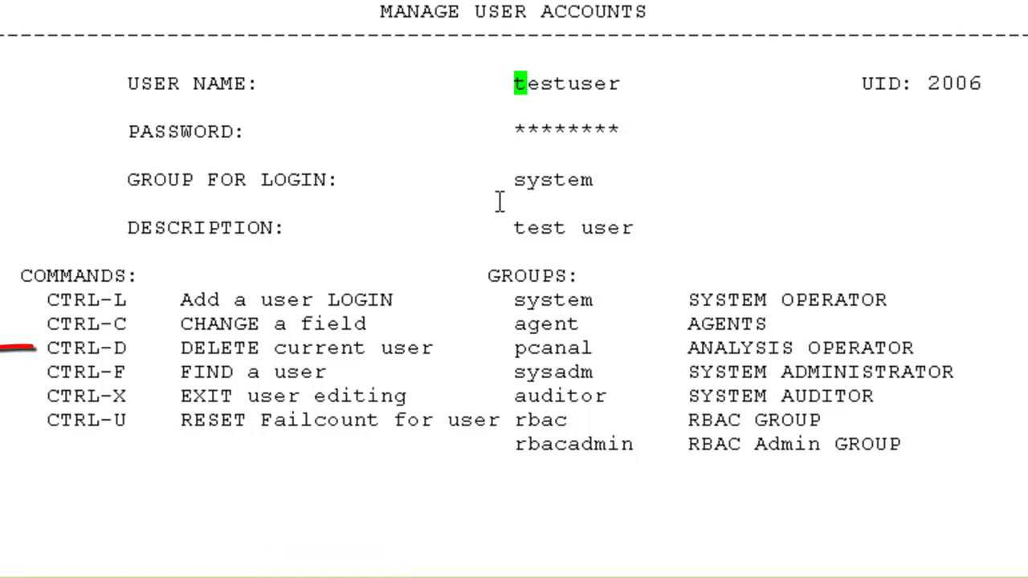
key("ctrl+d")
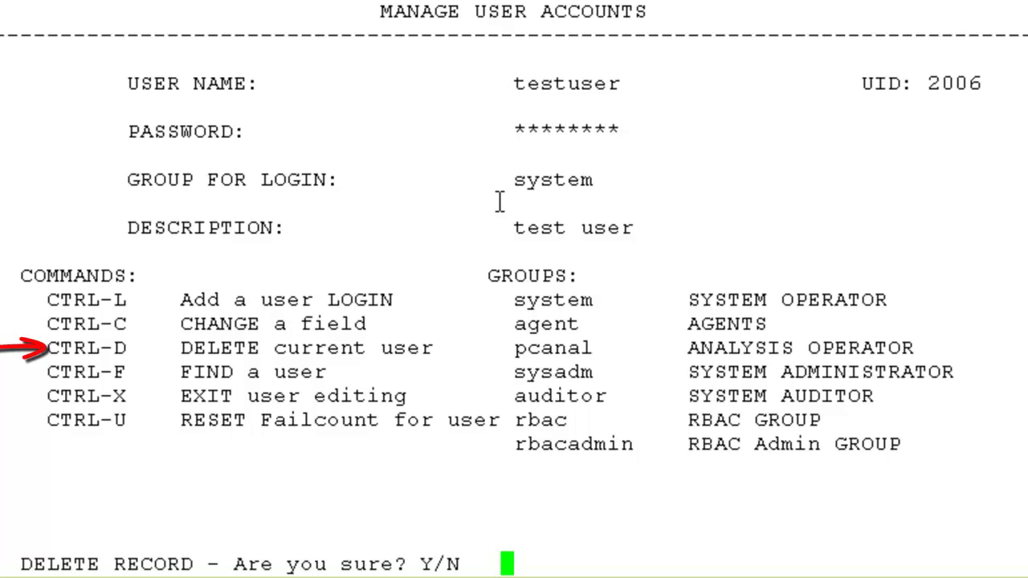
type("y")
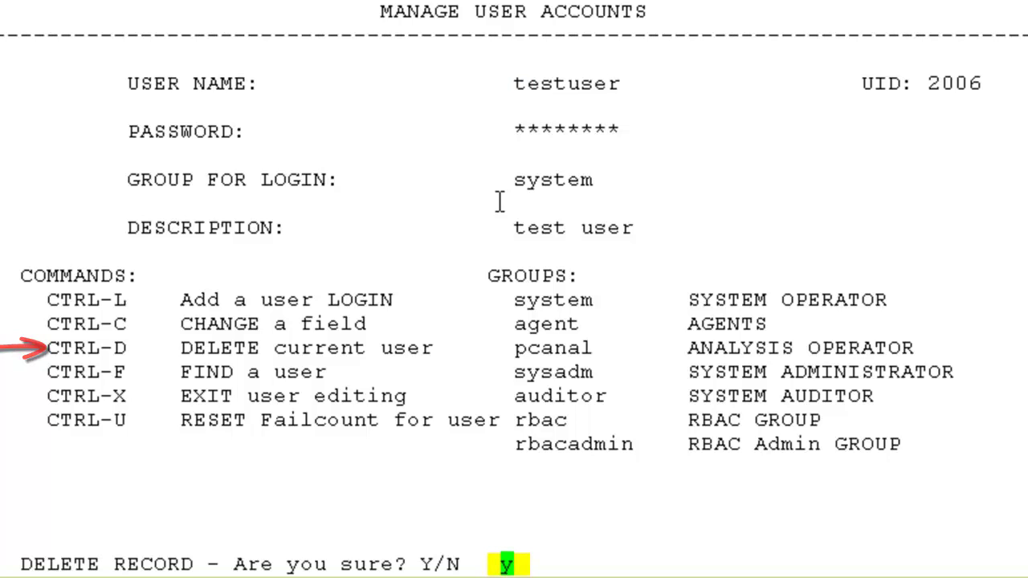
key("Return")
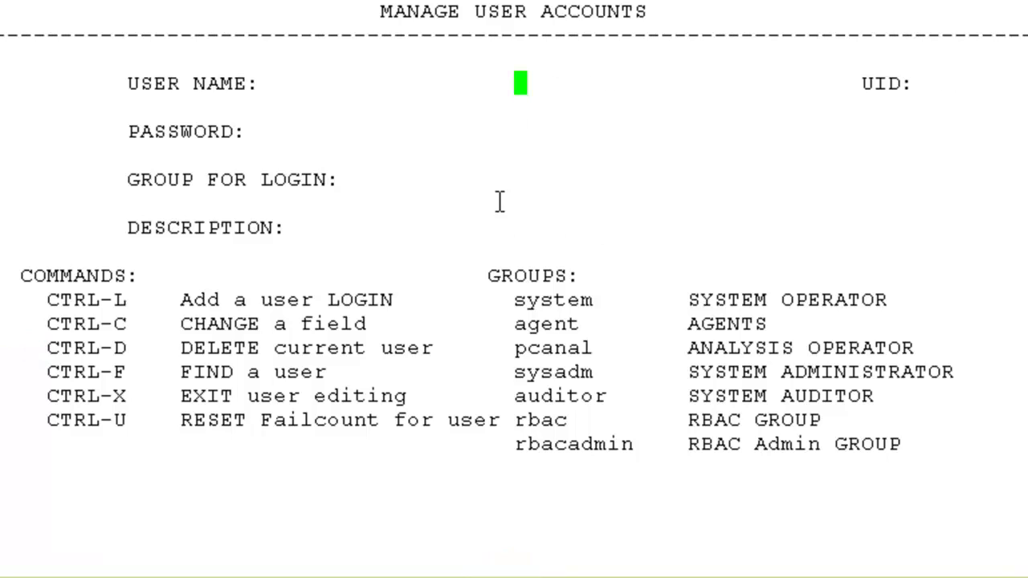
- Search for testuser again to verify it returns RECORD NOT FOUND
key("ctrl+f")
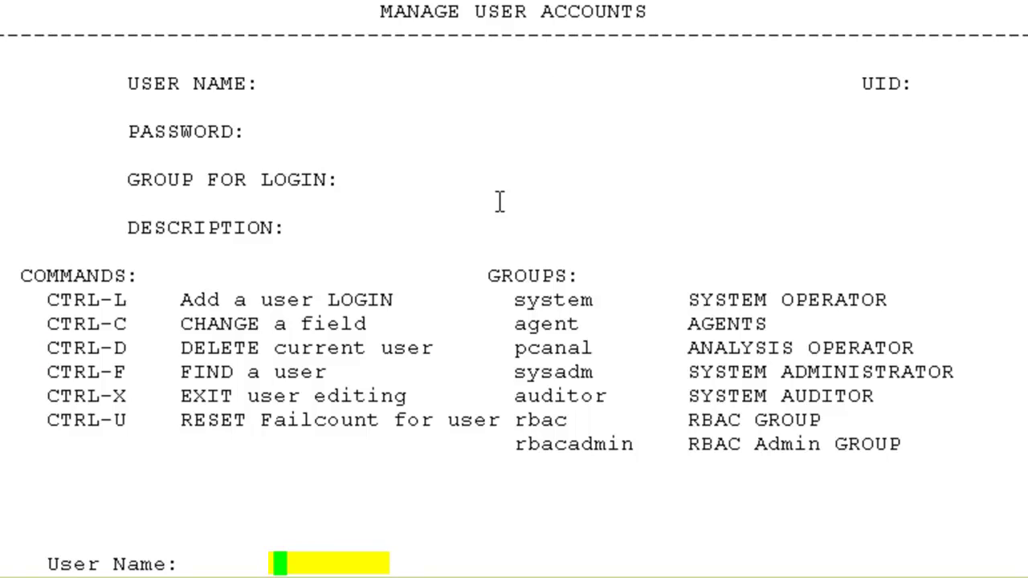
type("testuser")
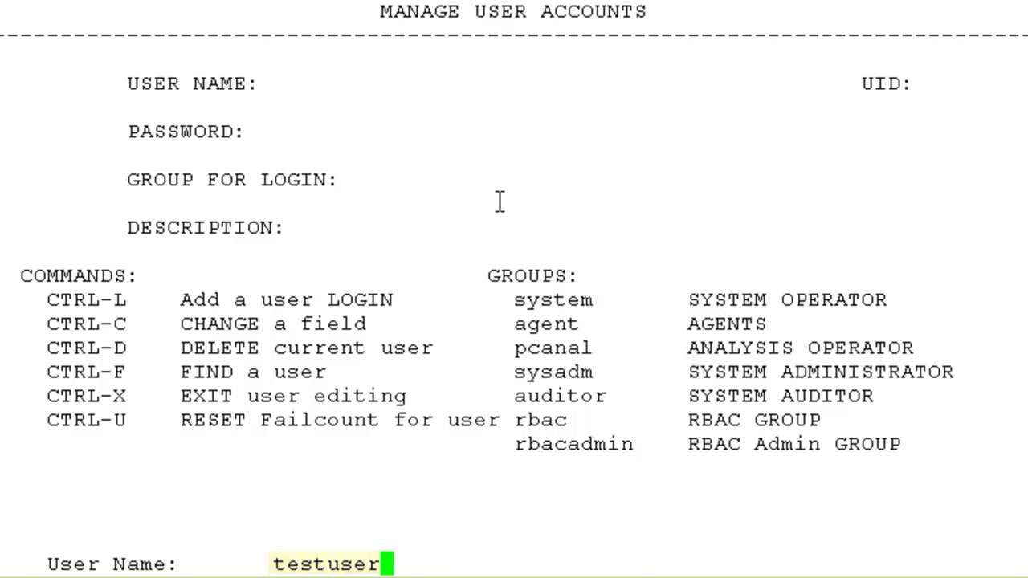
key("Return")
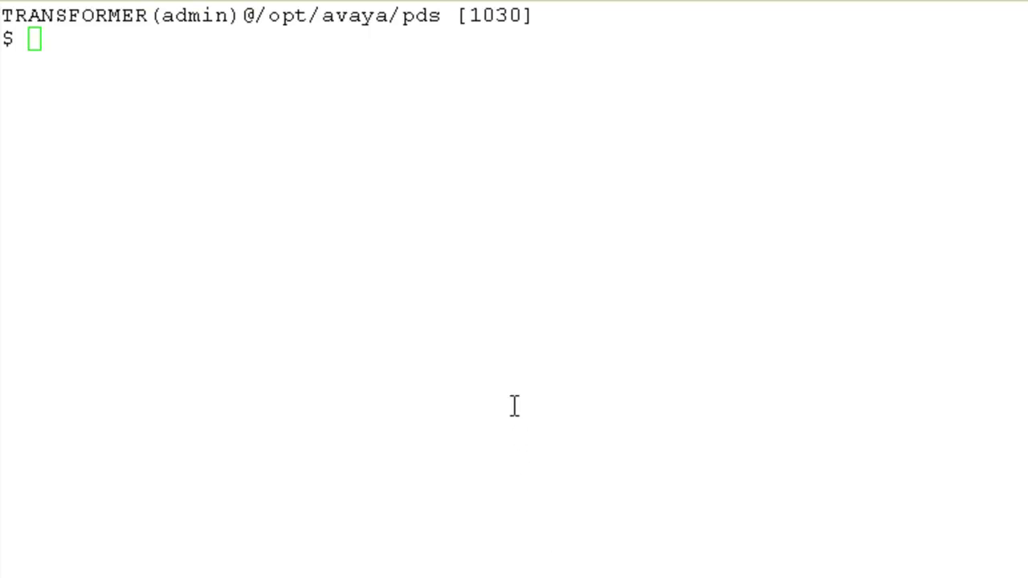
- Run 'su - user9' and submit a password, which is rejected as incorrect
left_click(472, 331)
type("su ")
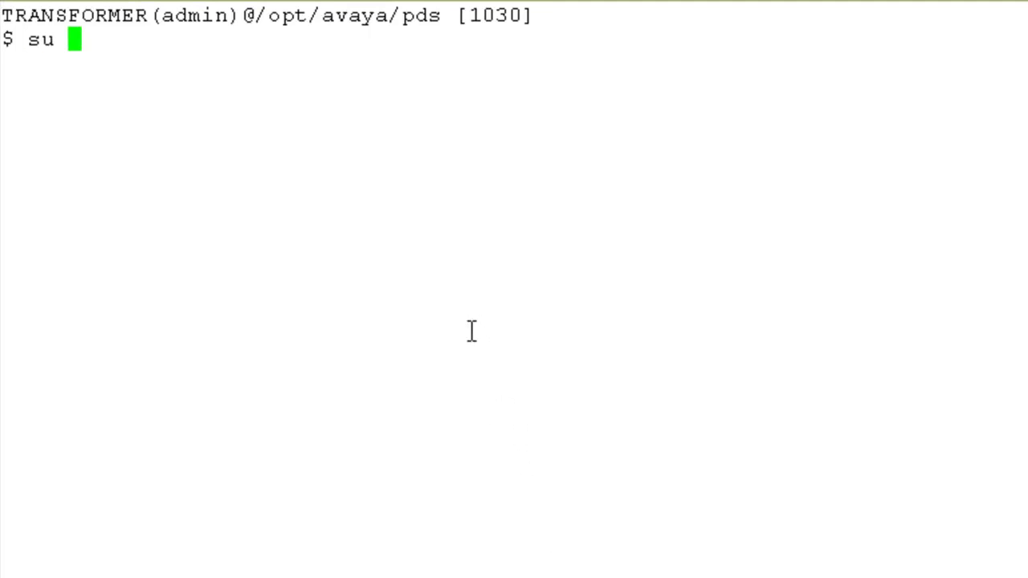
type("- ")
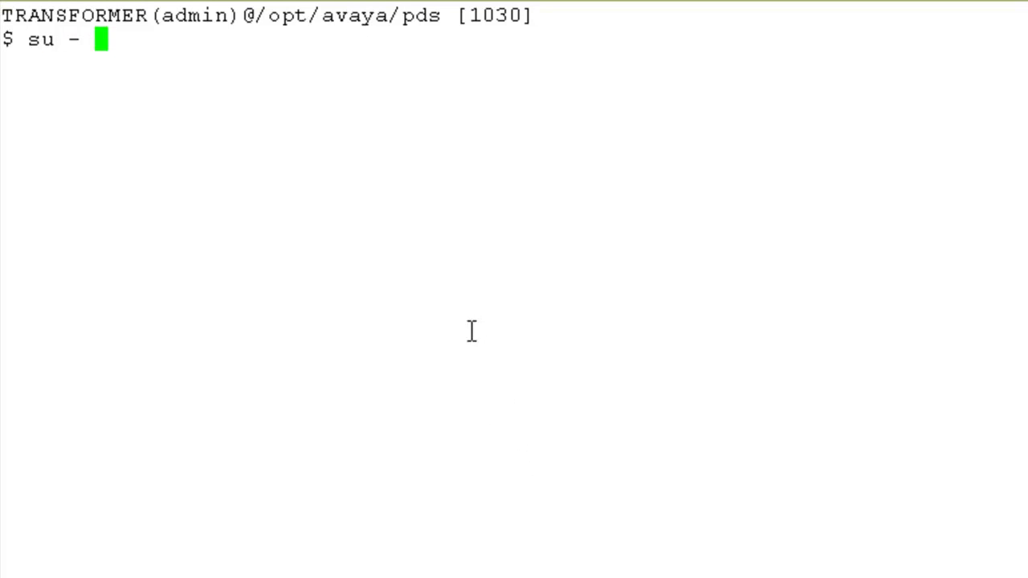
type("user9")
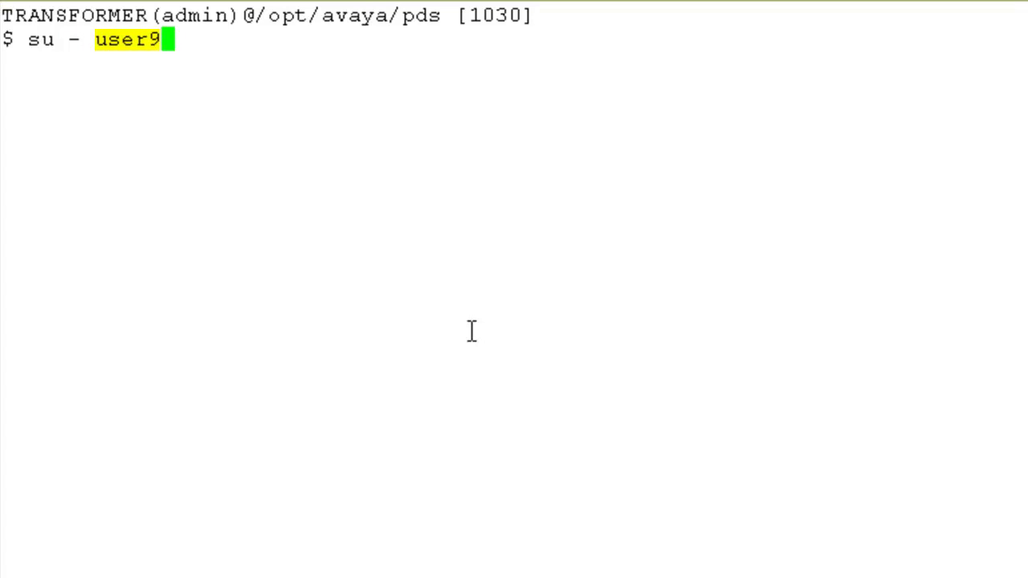
key("Return")
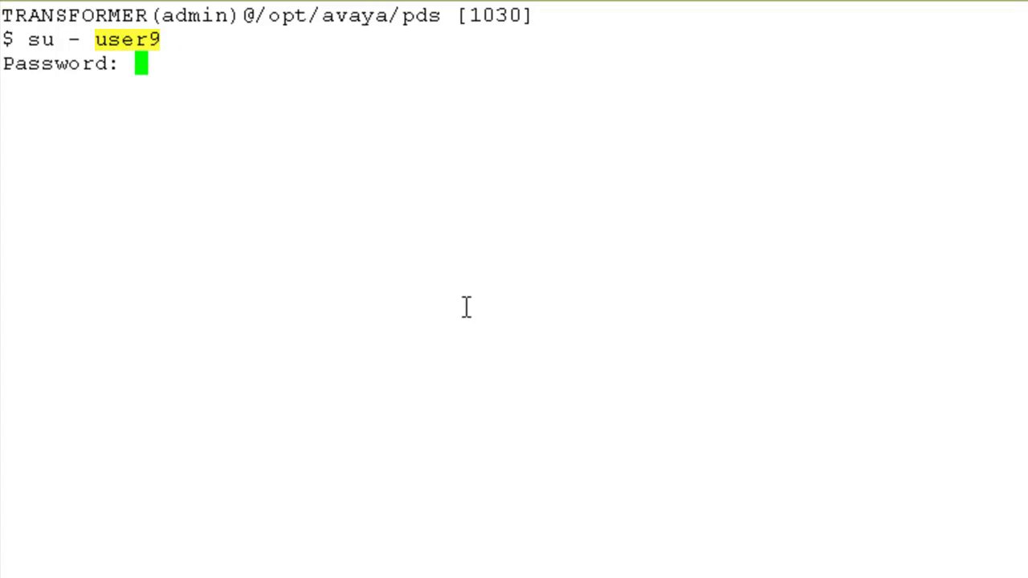
key("Return")
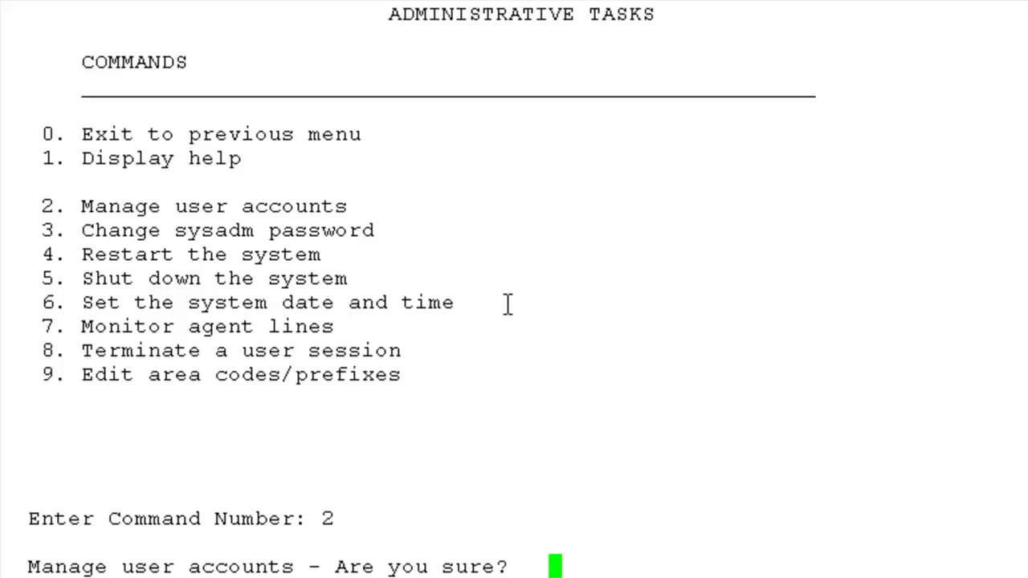
- Confirm Manage user accounts and look up the user9 record (UID 2007)
type("y")
key("Return")
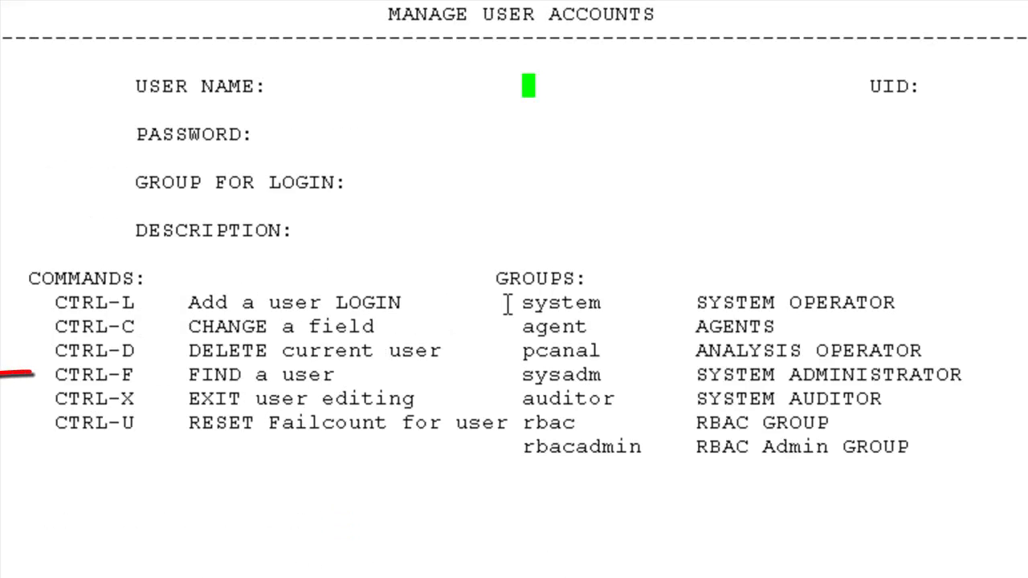
key("ctrl+f")
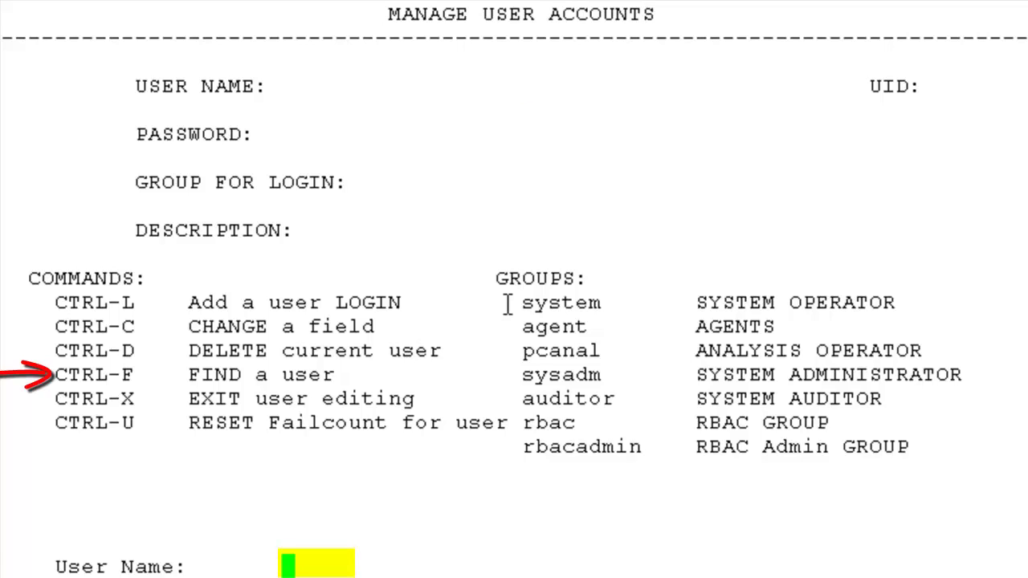
type("user9")
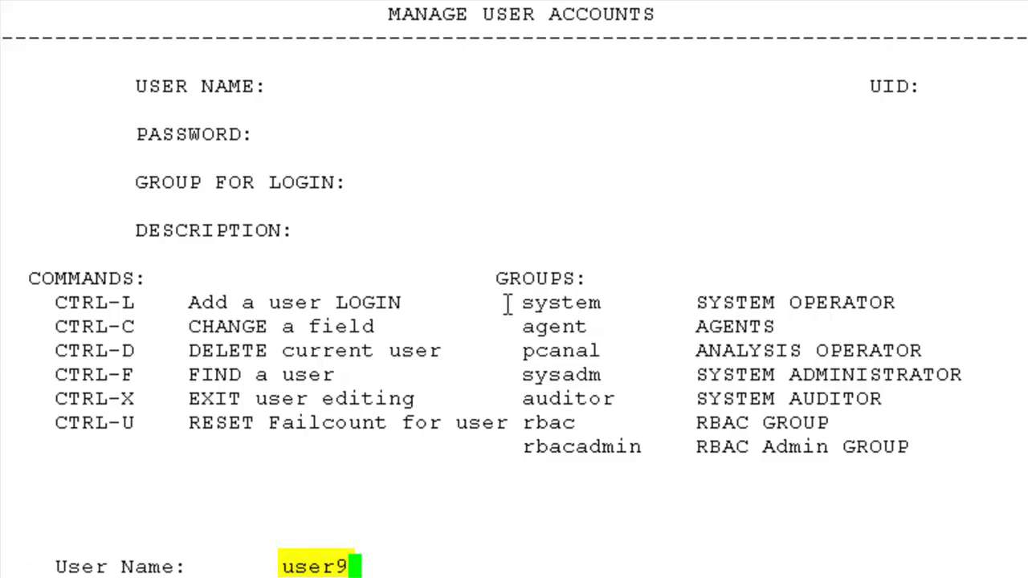
key("Return")
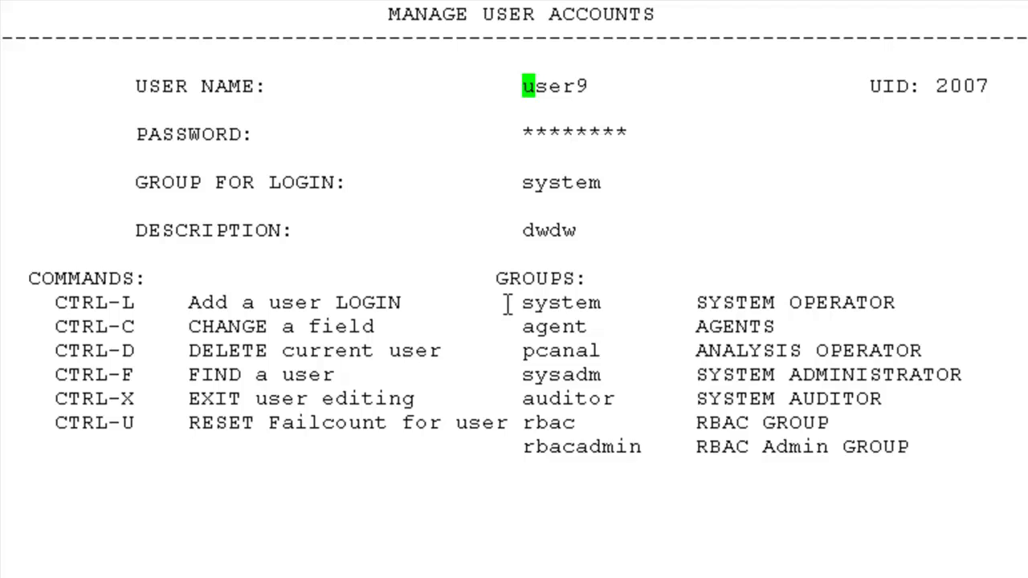
- Reset user9's failed-login count and save the change with y
key("ctrl+u")
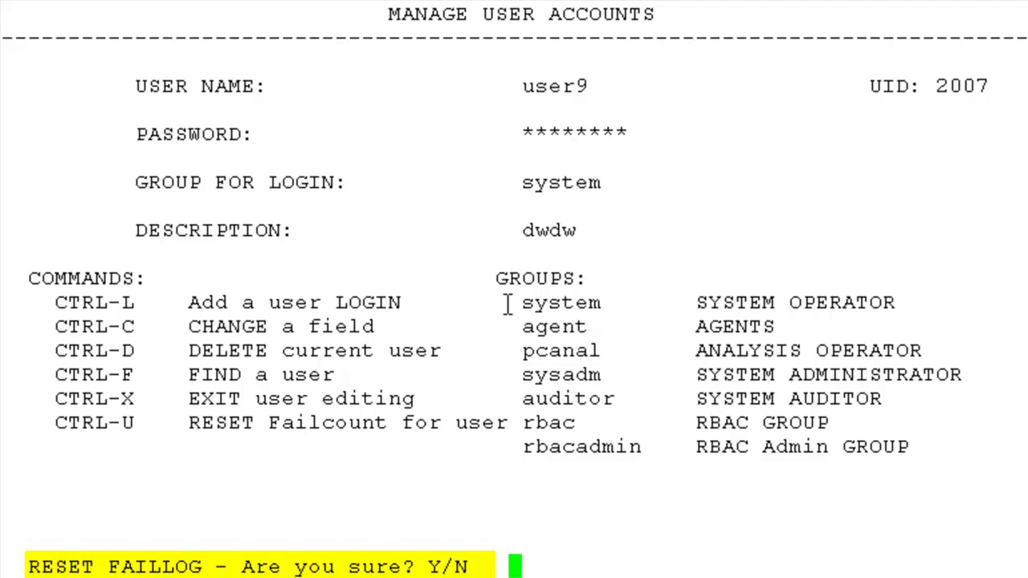
type("y")
key("Return")
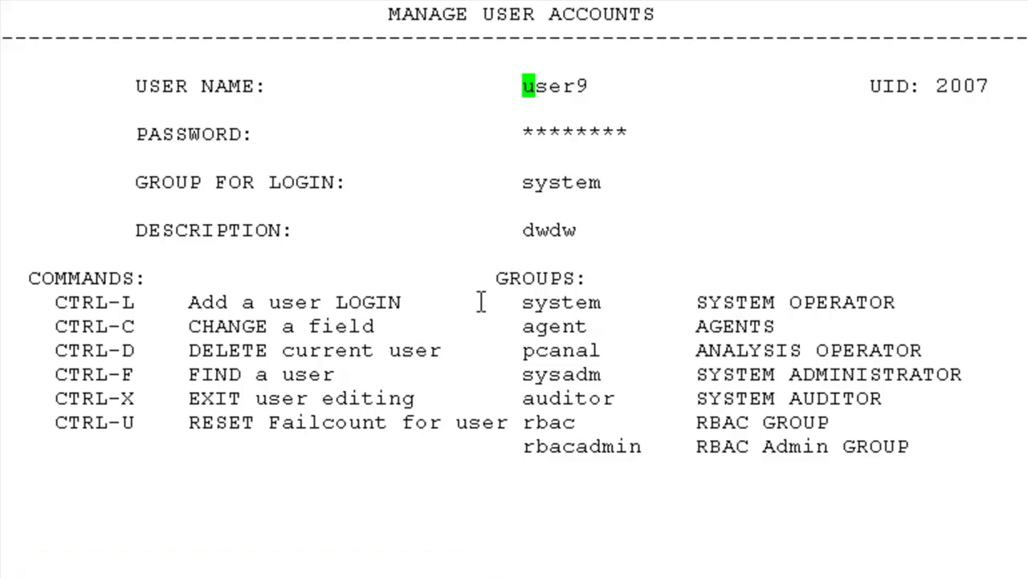
key("ctrl+x")
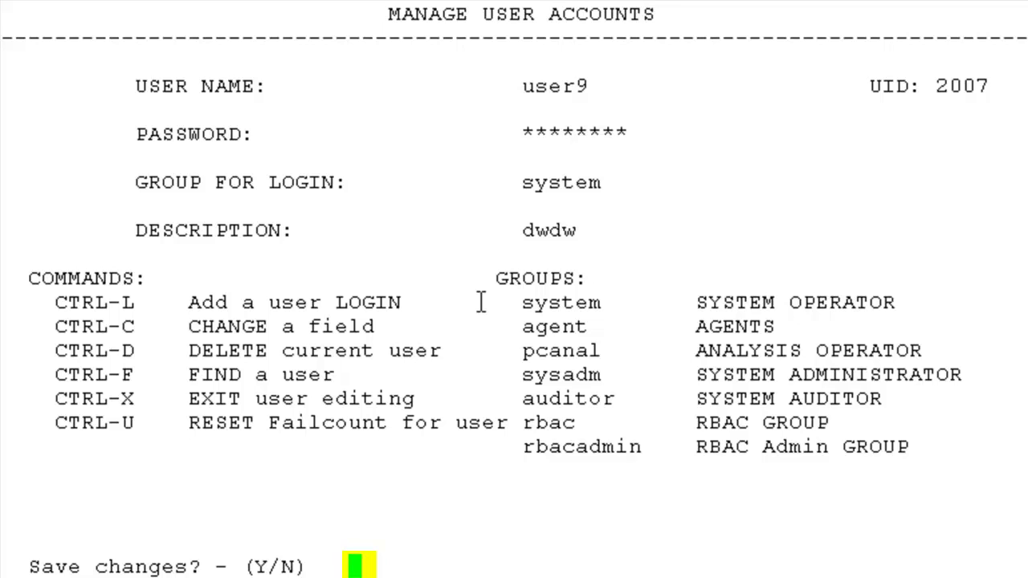
type("y")
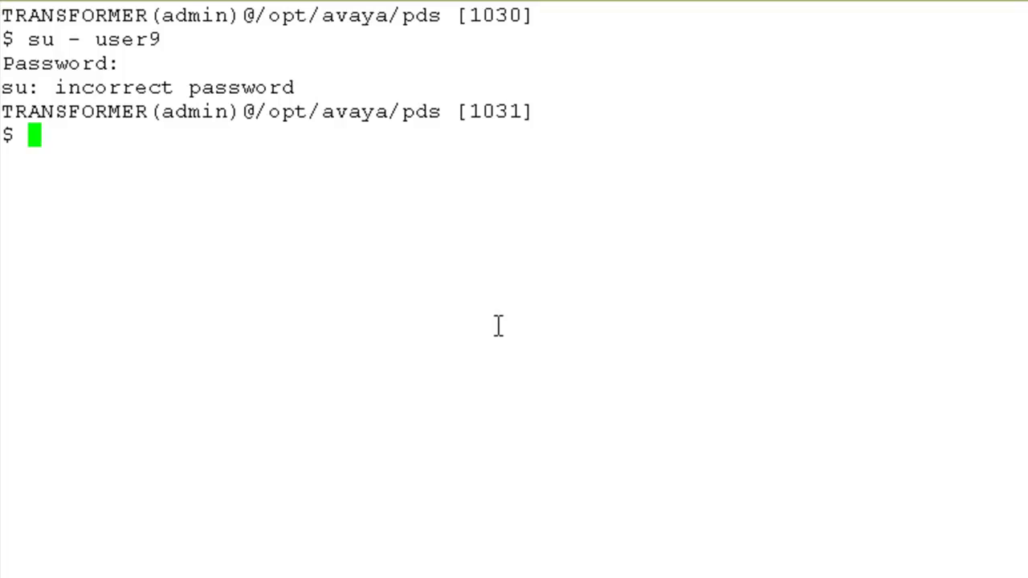
- Run 'su - user9' at the admin shell to switch to user9 again
type("su - ")
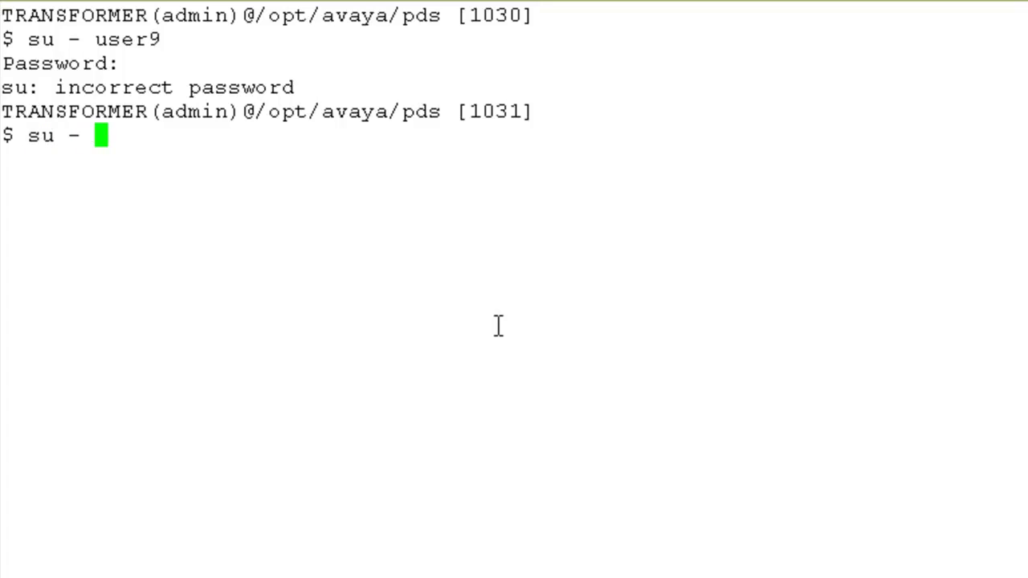
type("user9")
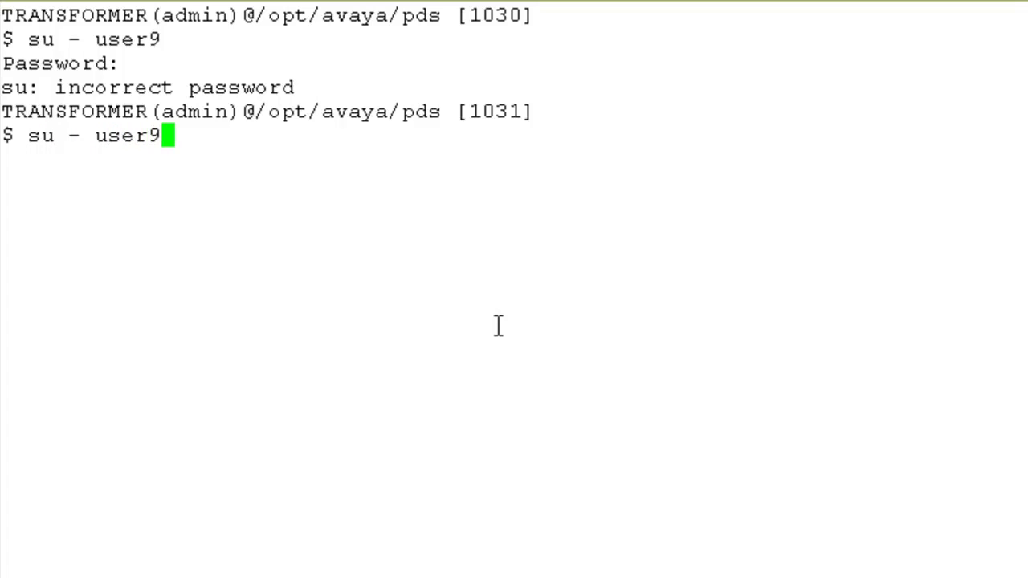
key("Return")
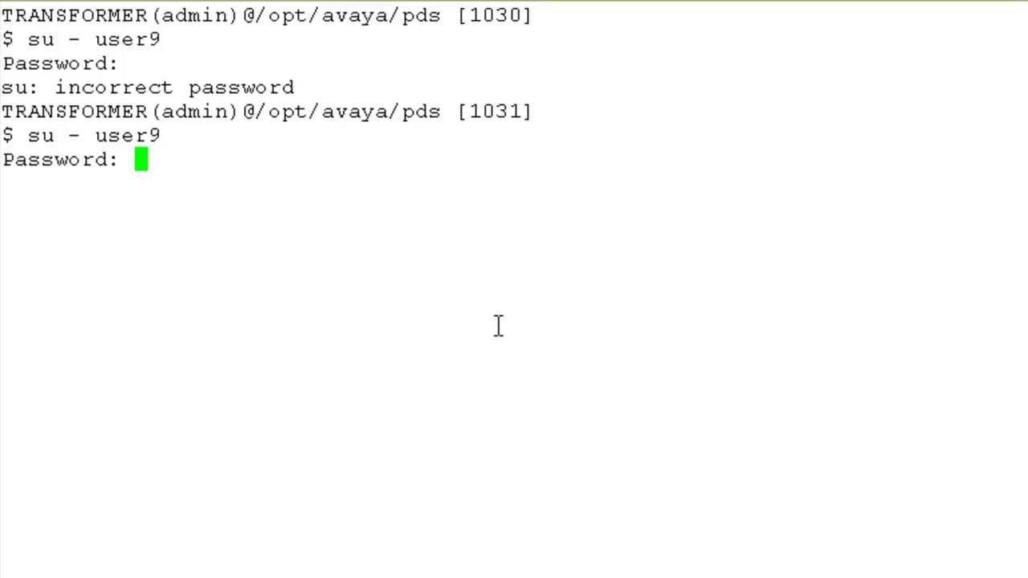
key("Return")
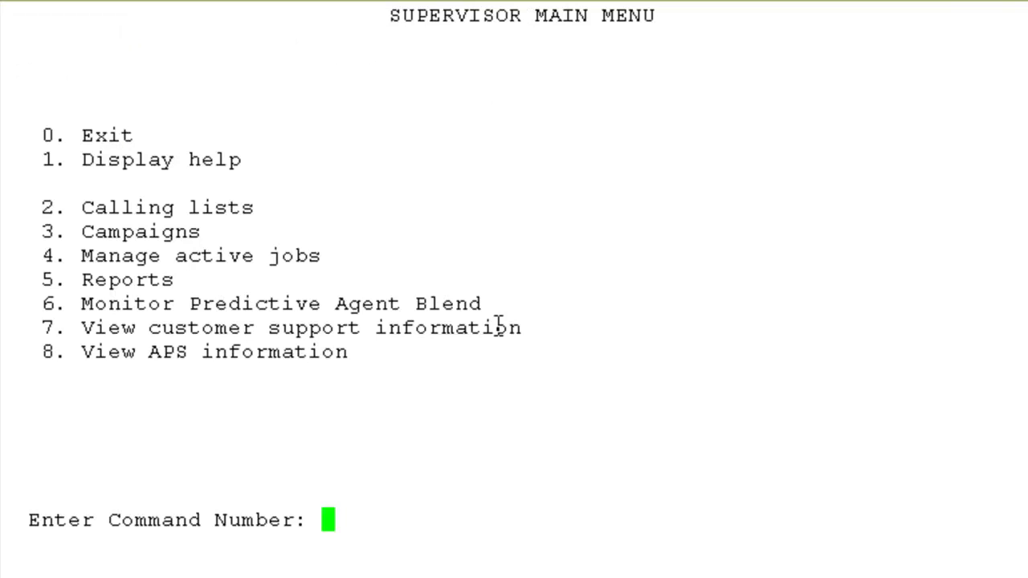